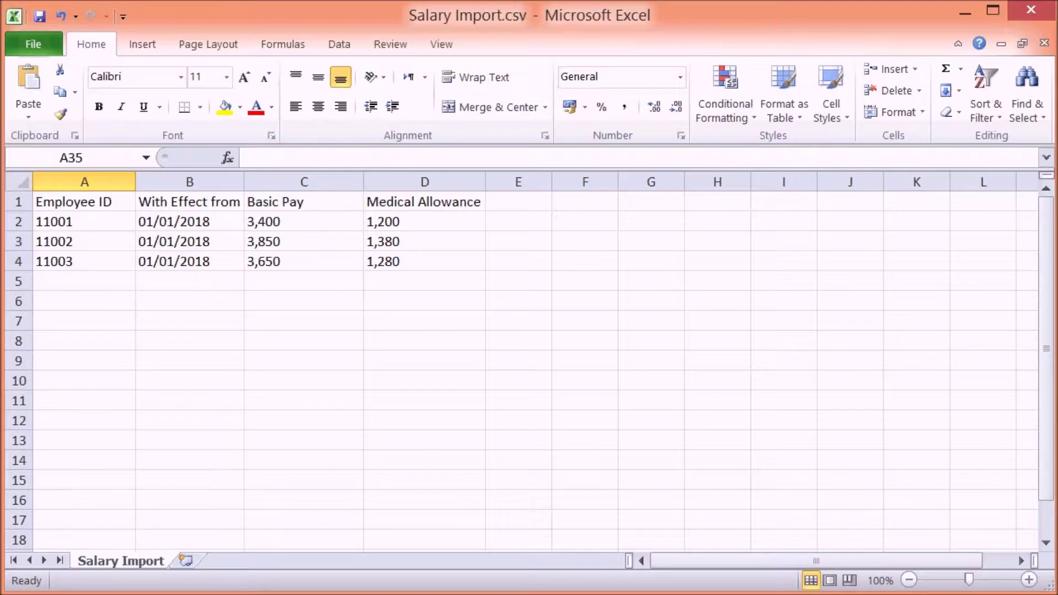
Review the Basic Pay, Medical Allowance and With Effect from column headings of the salary sheet
left_click(304, 201)
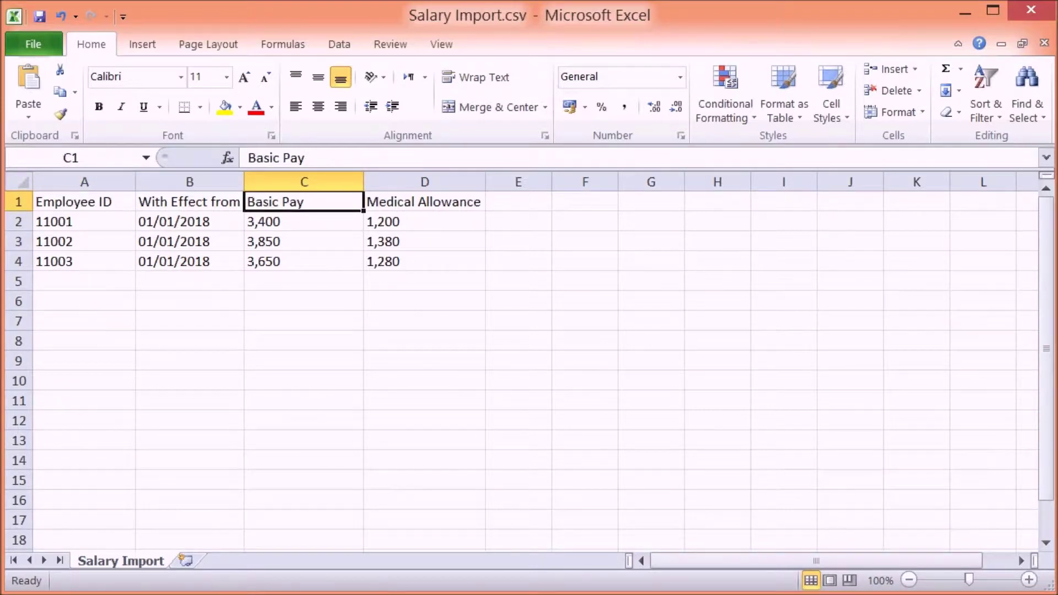
left_click(424, 202)
left_click(189, 202)
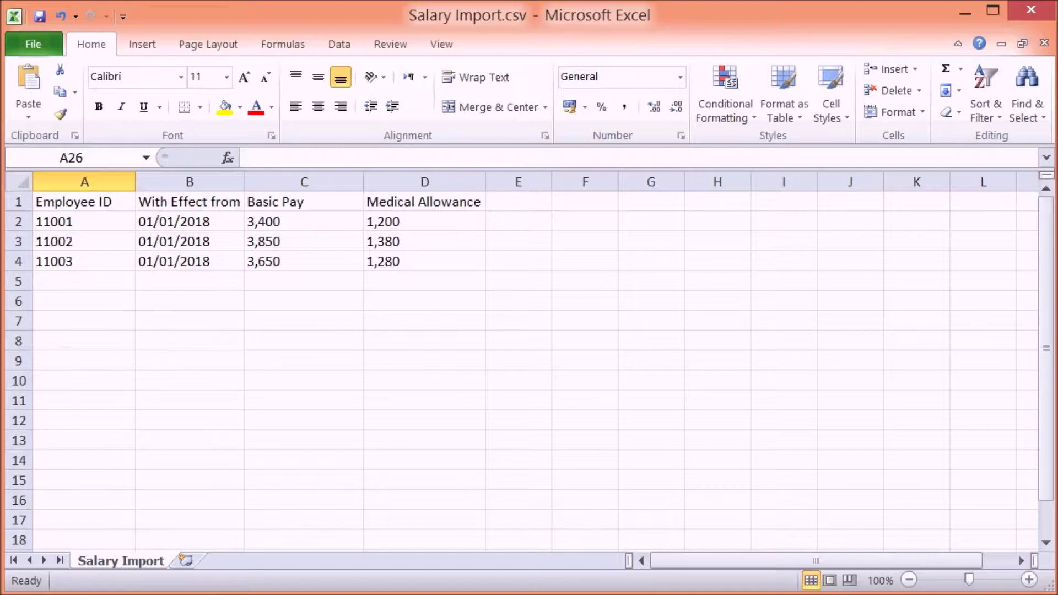
Remove the thousands separator from the Basic Pay and Medical Allowance values in C2:D4
left_click(291, 224)
left_click_drag(291, 224, 409, 263)
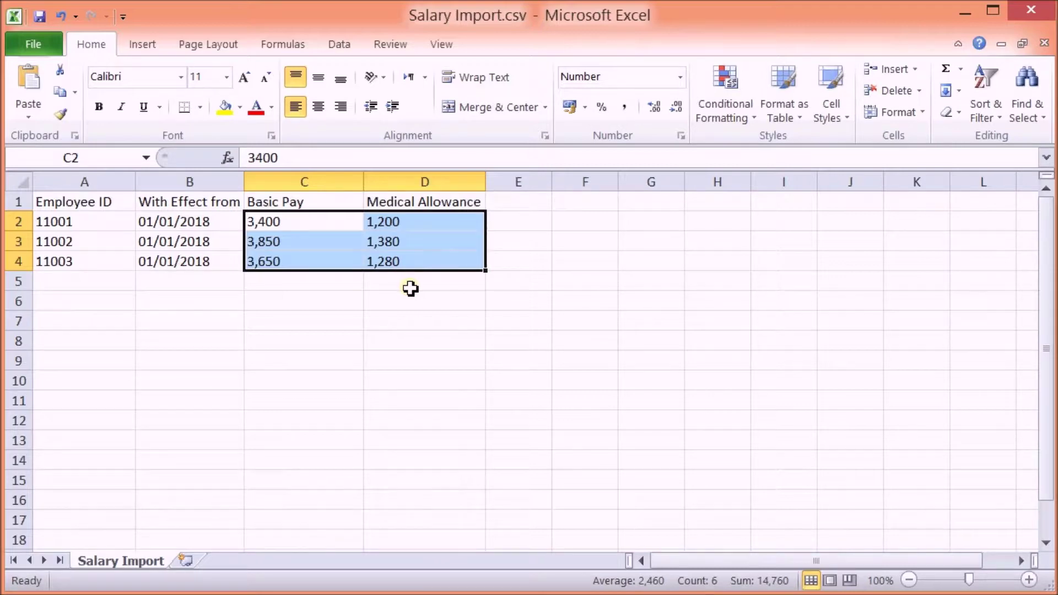
key("ctrl+1")
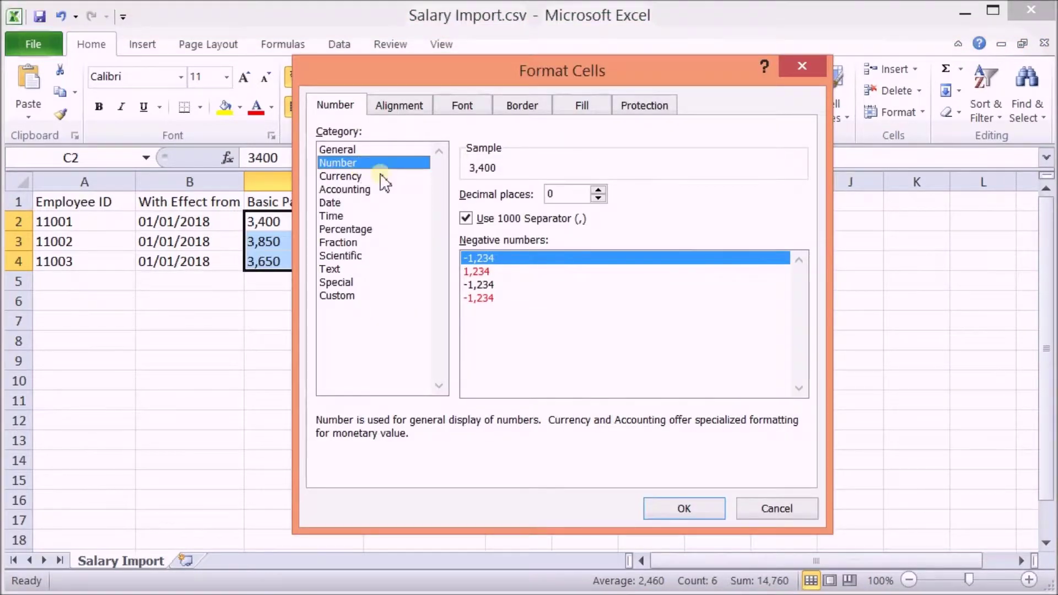
left_click(466, 219)
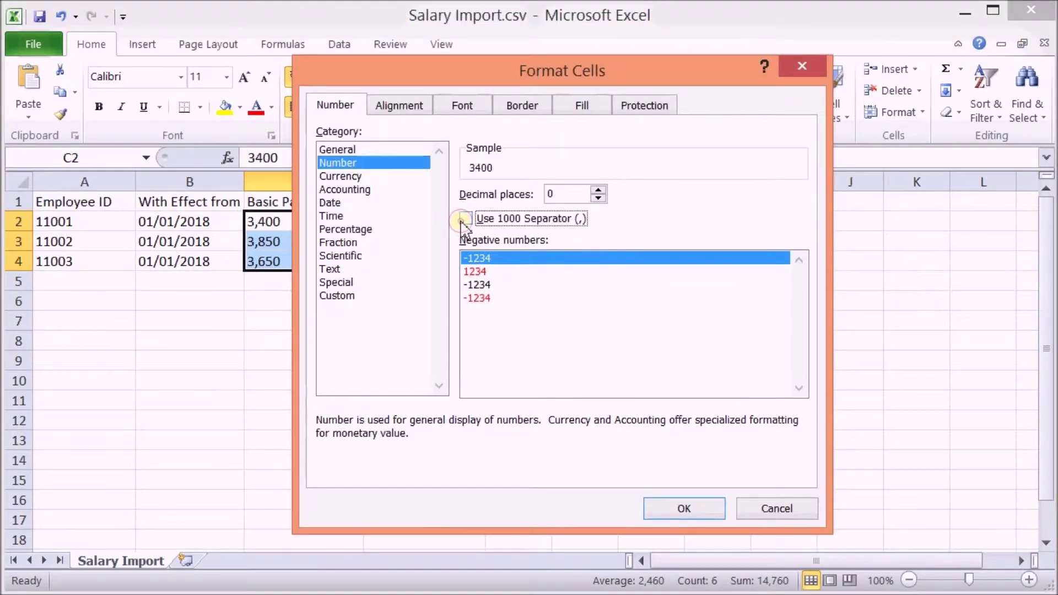
left_click(685, 509)
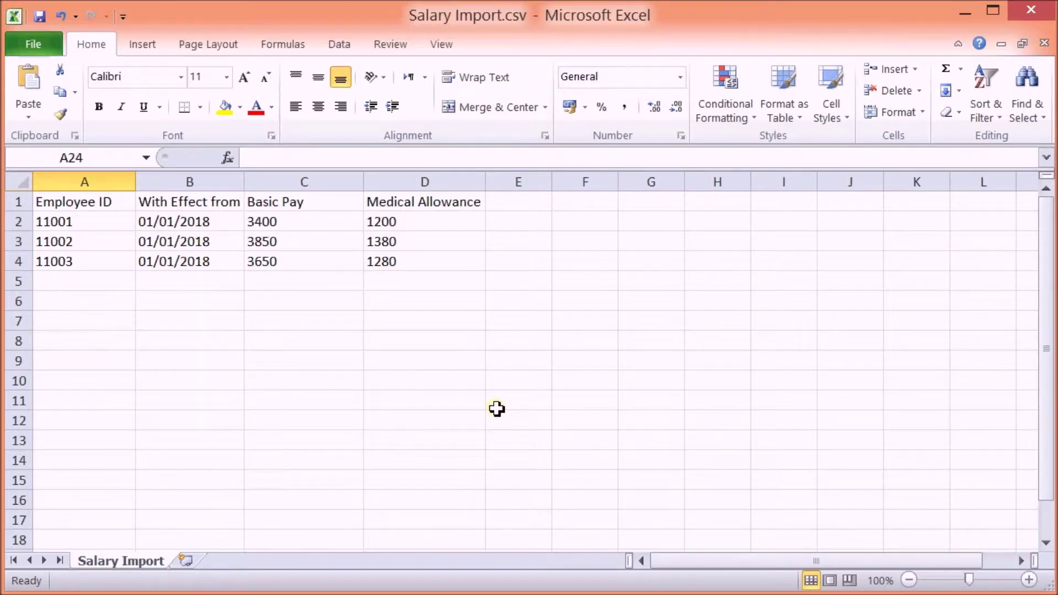
Save the sheet as Salary Import.csv in CSV (Comma delimited) format in the AttendHRM import folder
left_click(36, 44)
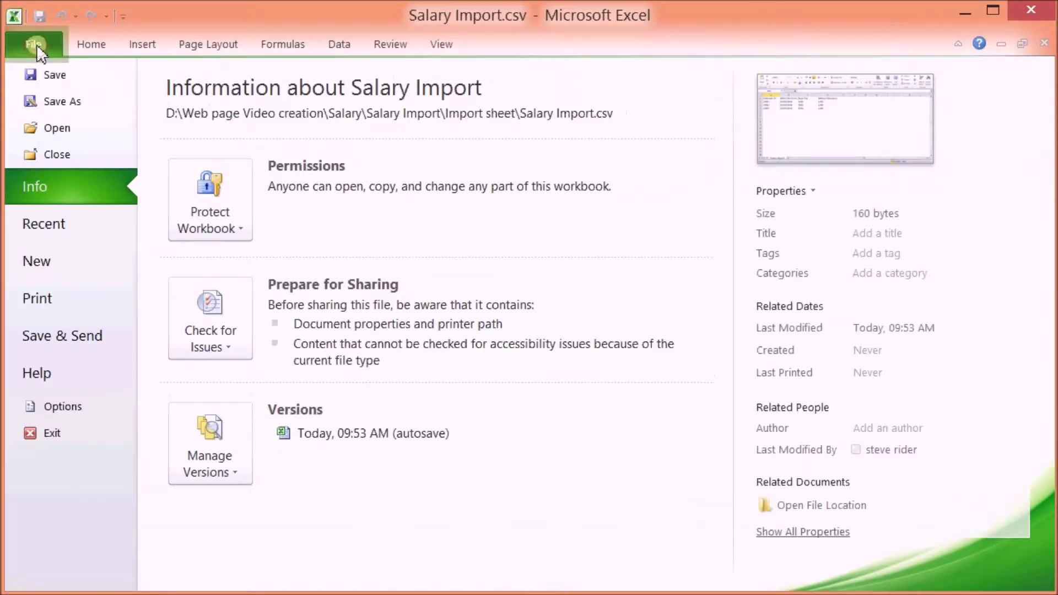
left_click(59, 104)
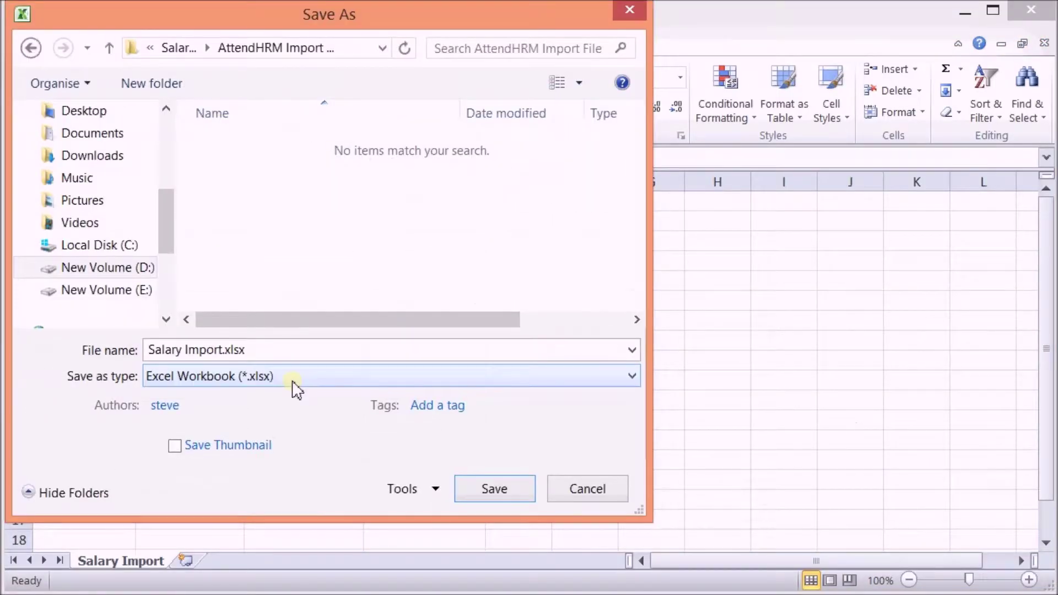
left_click(292, 381)
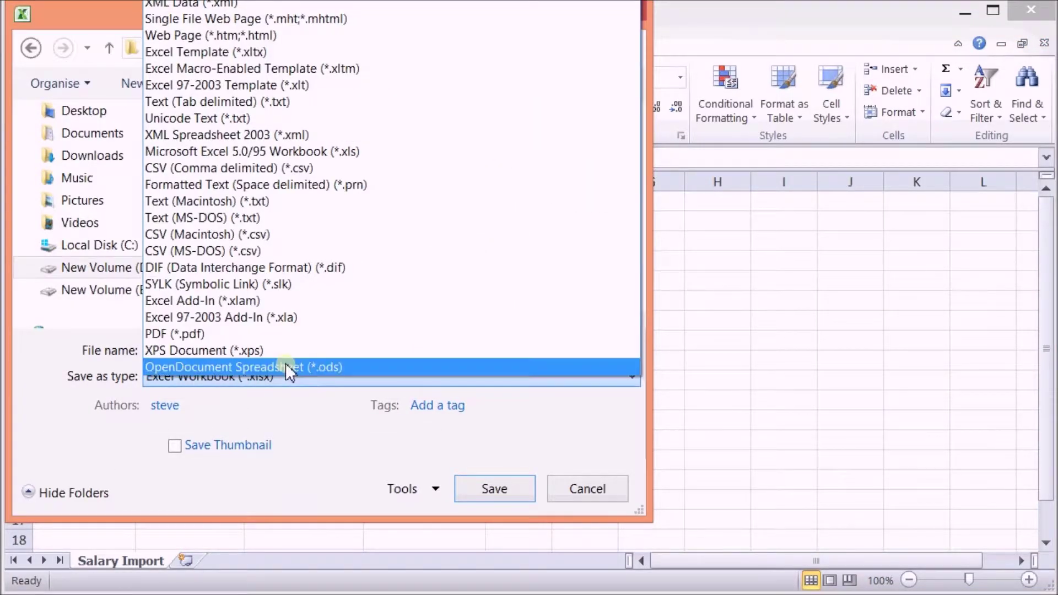
left_click(243, 169)
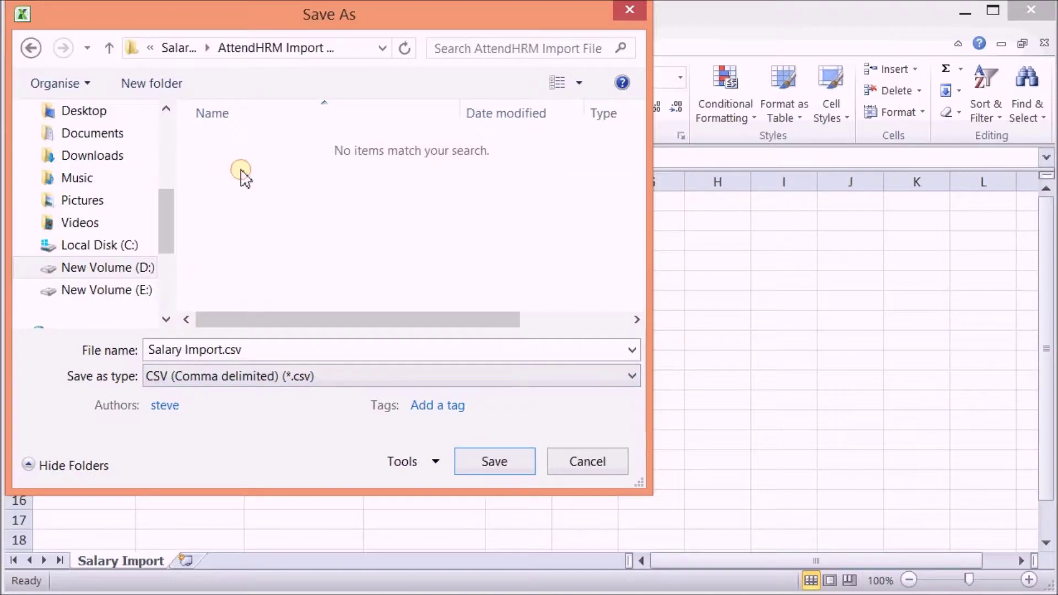
left_click(484, 466)
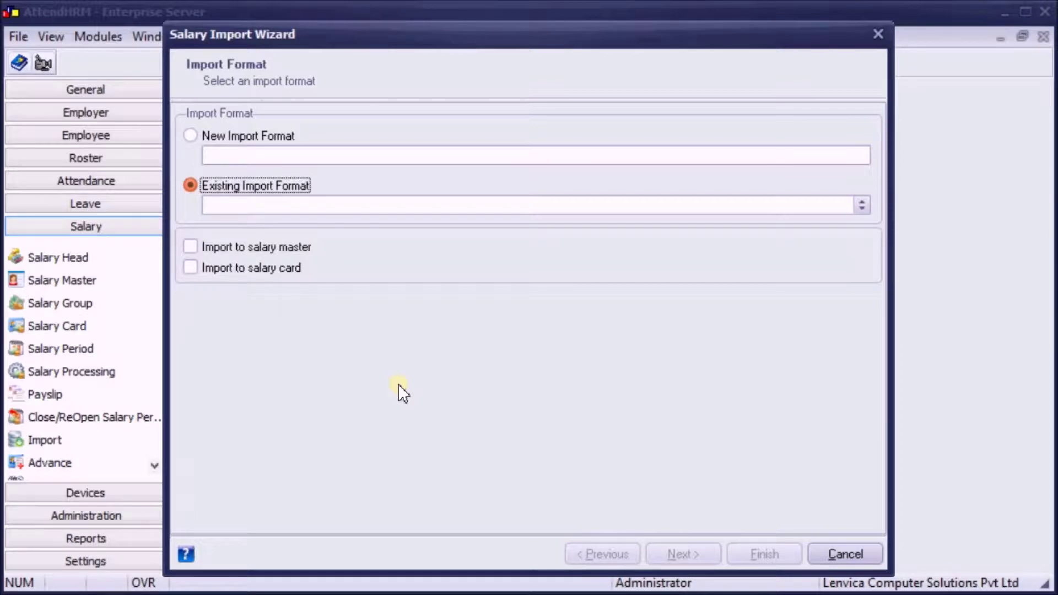
In AttendHRM's Salary Import Wizard, create a new import format named Salary Import that imports to both salary master and salary card
left_click(210, 142)
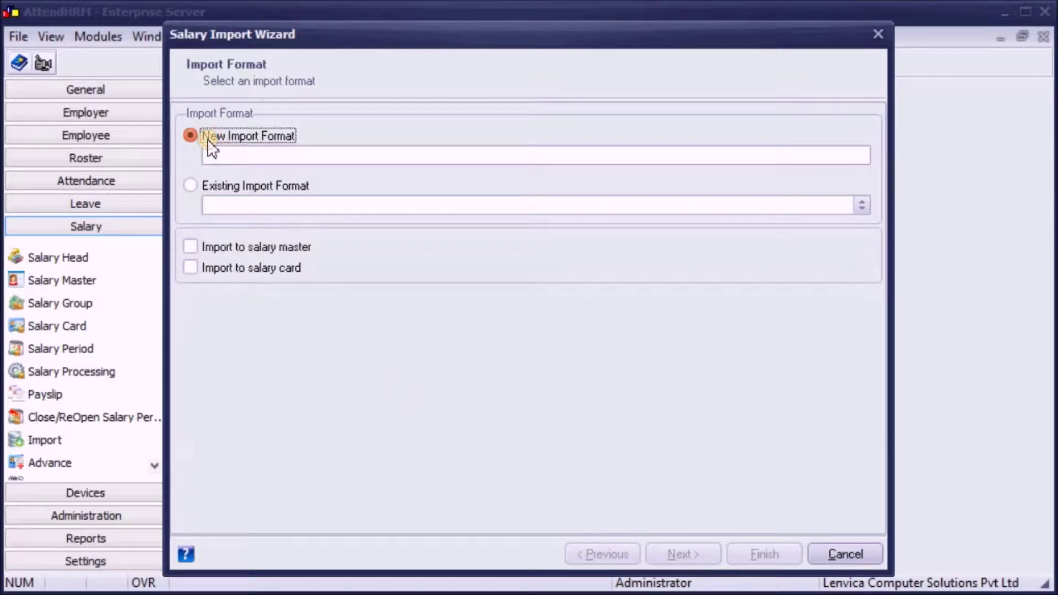
left_click(399, 158)
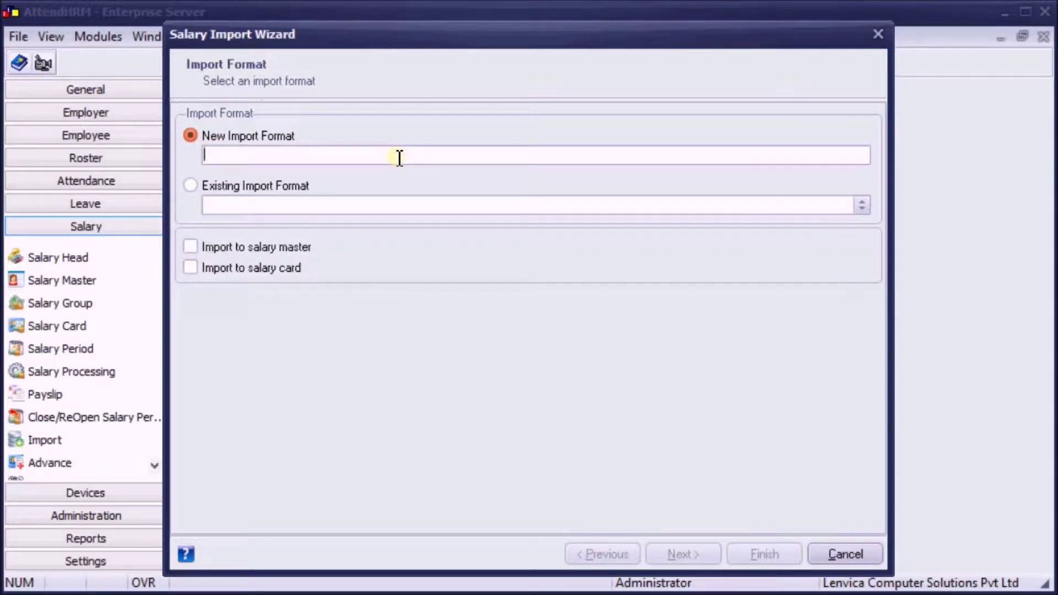
type("Salary Import")
left_click(190, 248)
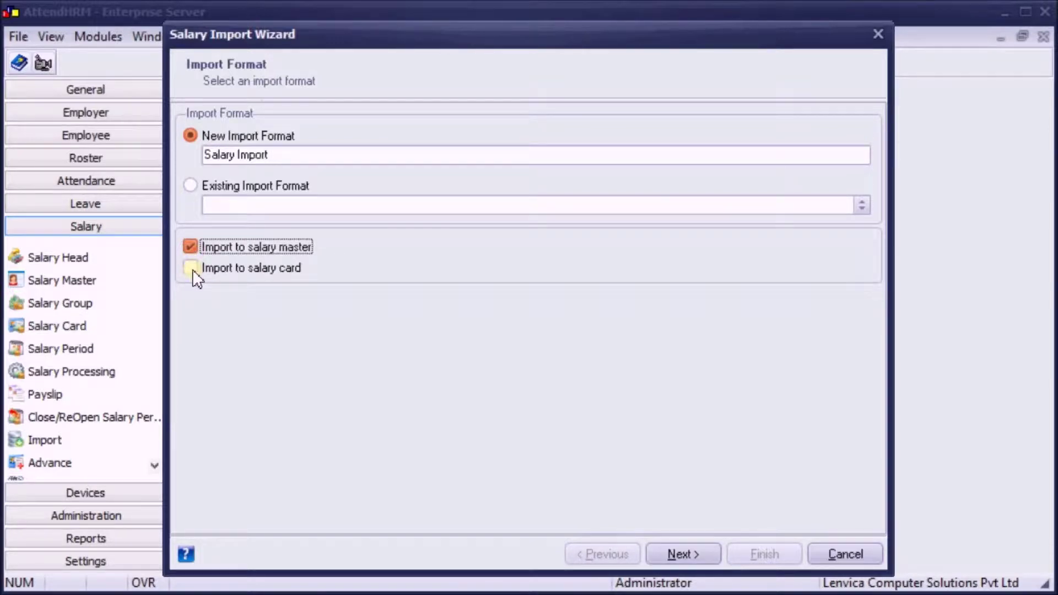
left_click(192, 270)
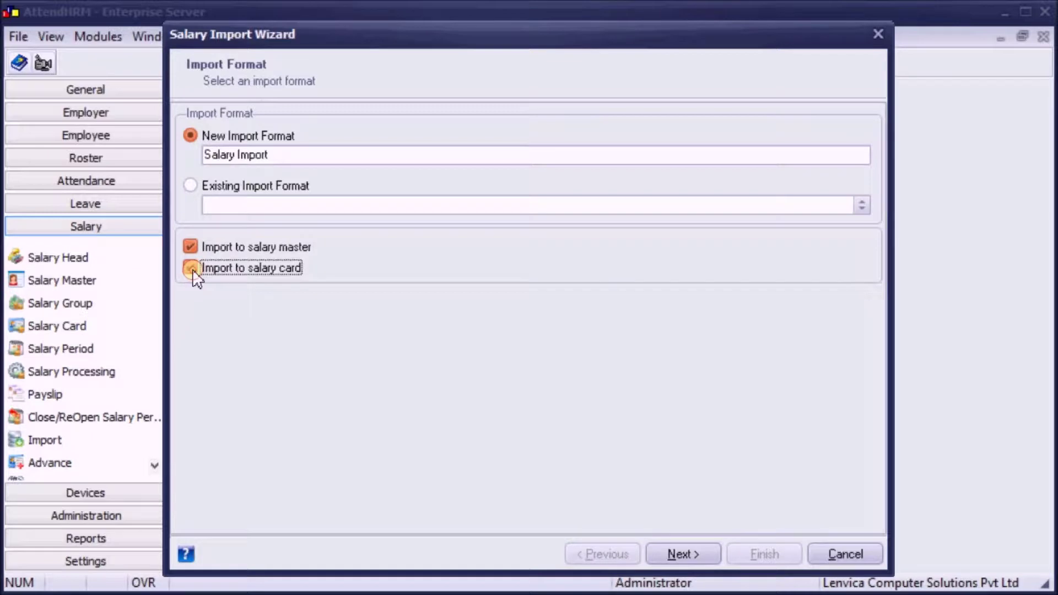
left_click(697, 555)
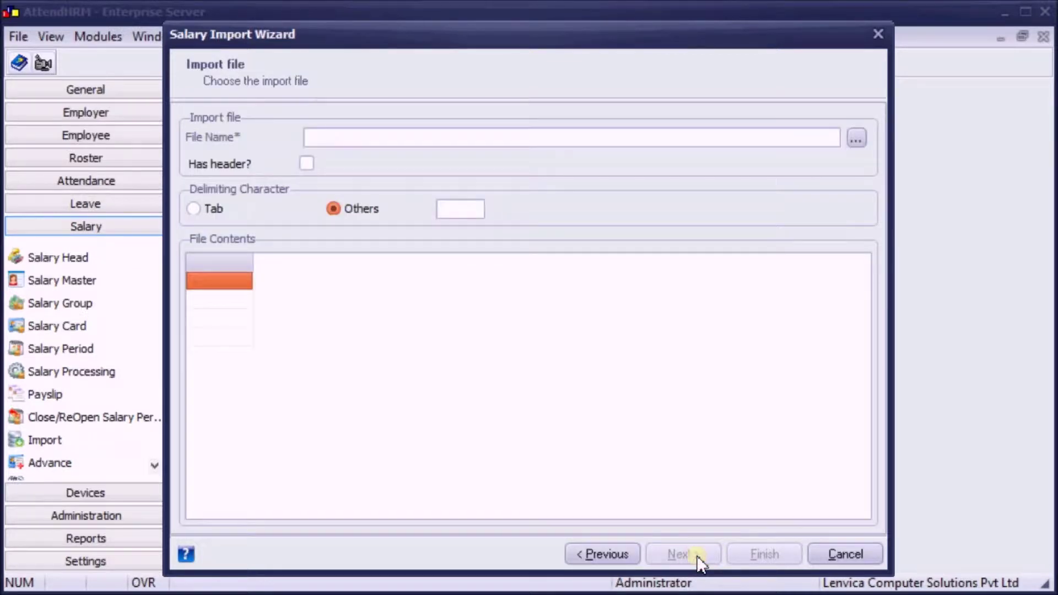
Load Salary Import.csv as the import file, mark it as having a header, and proceed to field matching
left_click(858, 141)
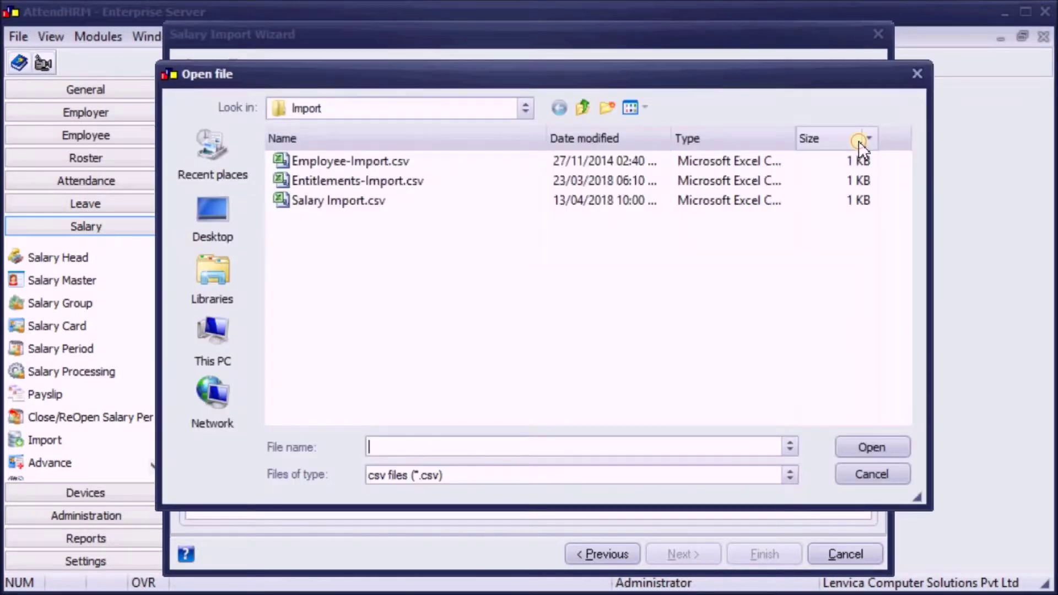
left_click(405, 202)
left_click(866, 456)
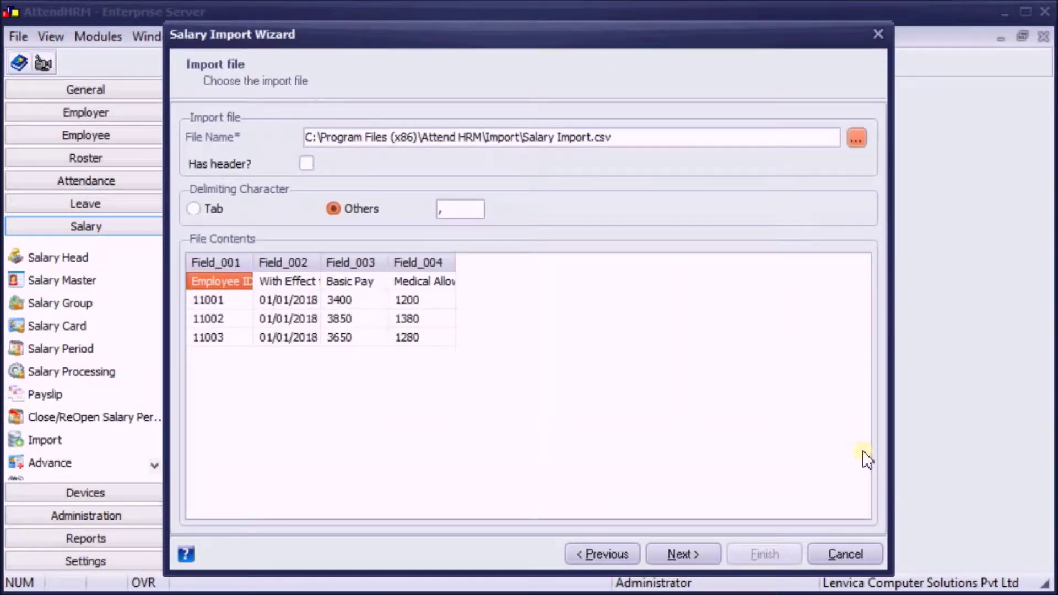
left_click(307, 164)
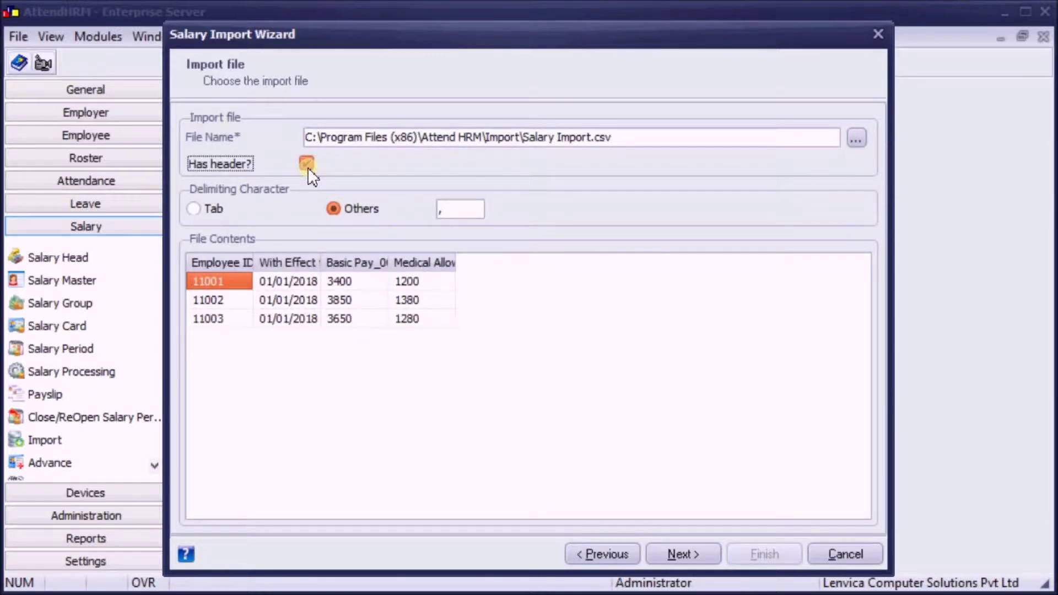
left_click(383, 363)
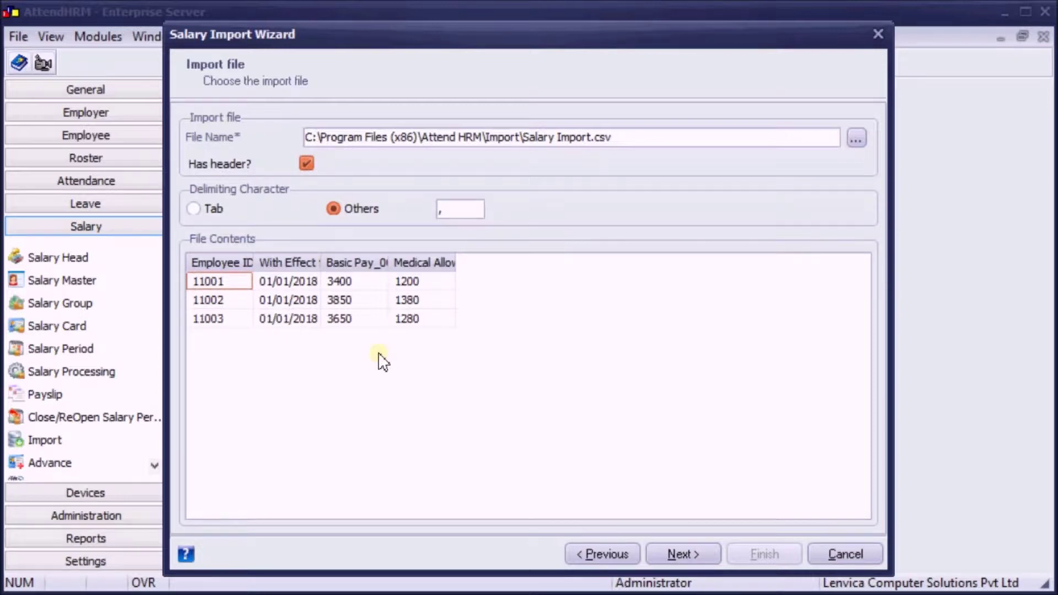
left_click(678, 551)
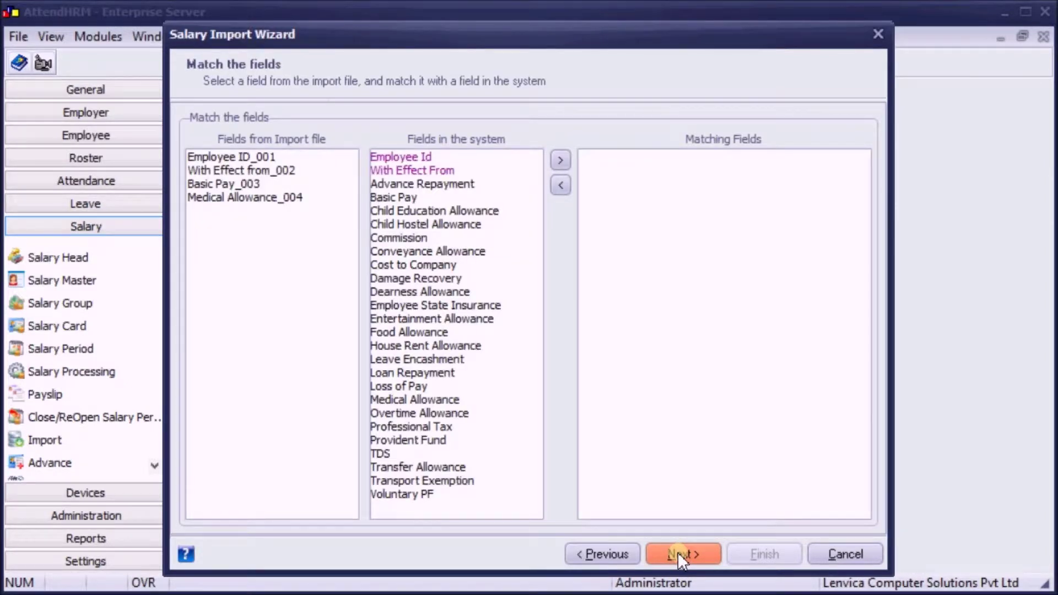
Match the file's Employee ID, With Effect from, Basic Pay and Medical Allowance fields with the same-named system fields
left_click(245, 160)
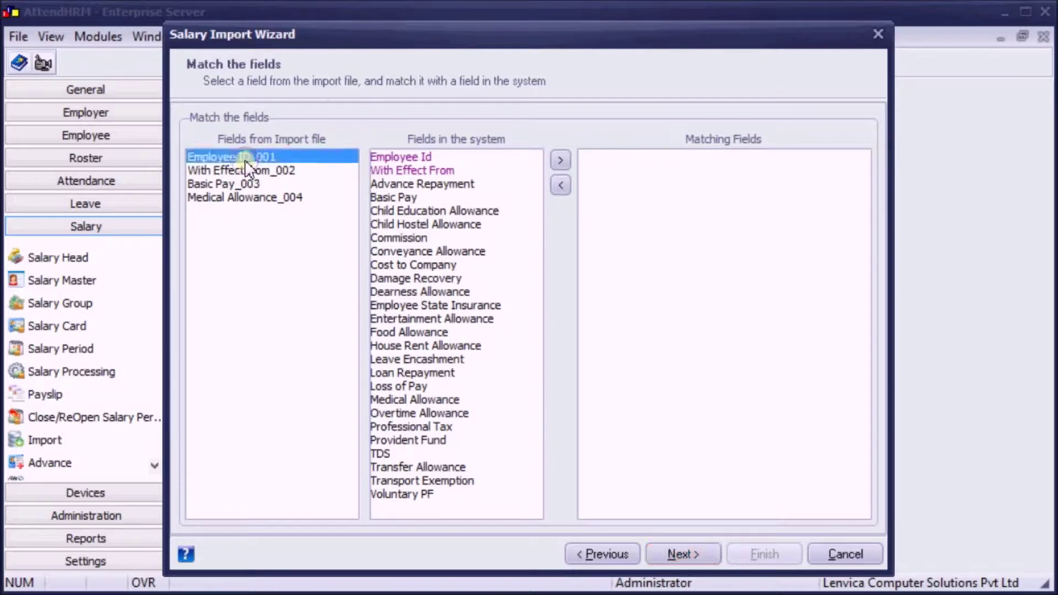
left_click(414, 159)
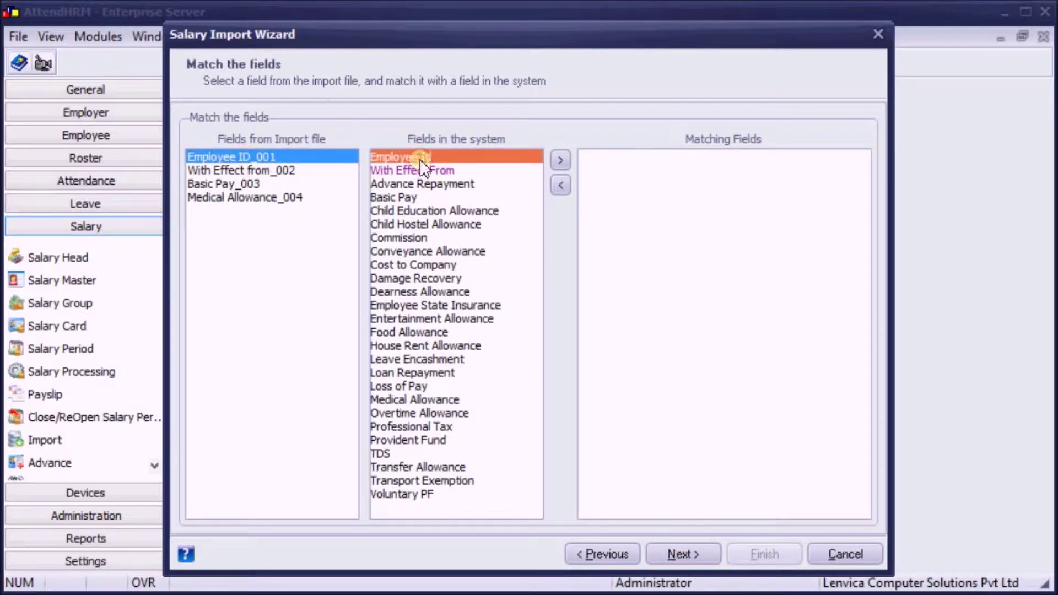
left_click(560, 161)
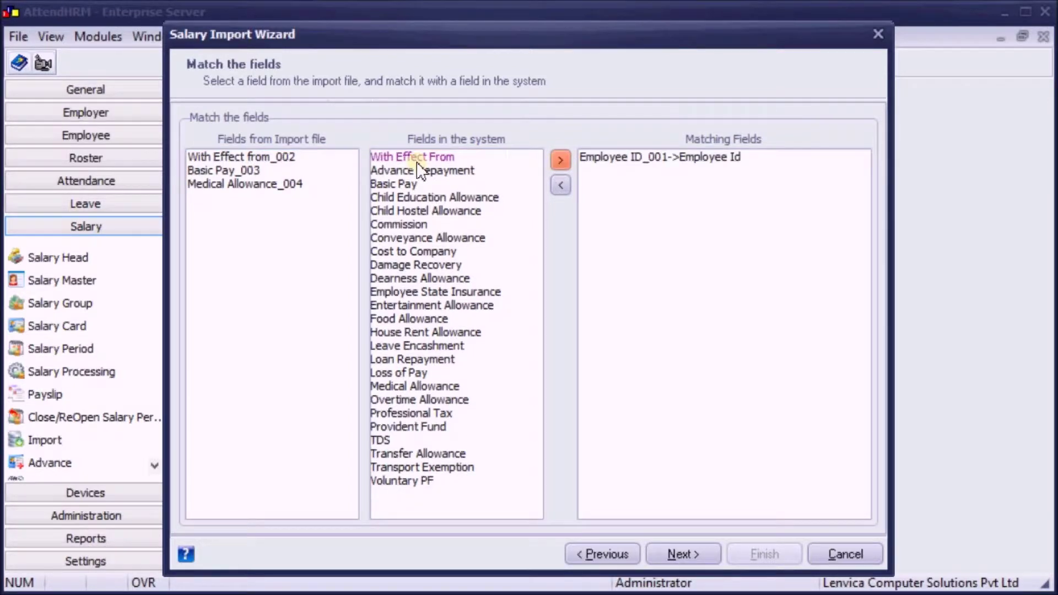
left_click(287, 160)
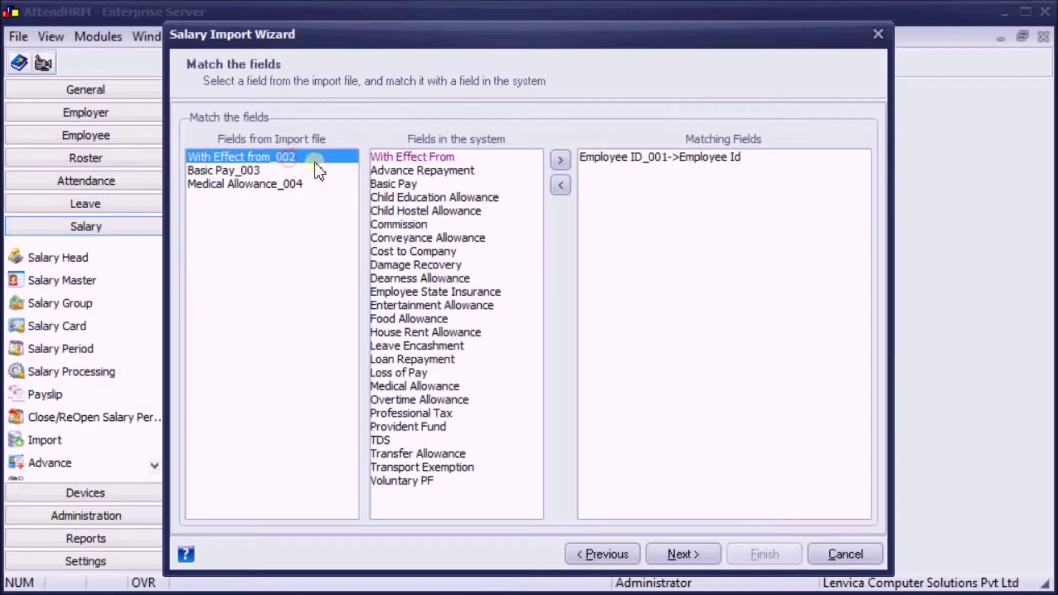
left_click(430, 161)
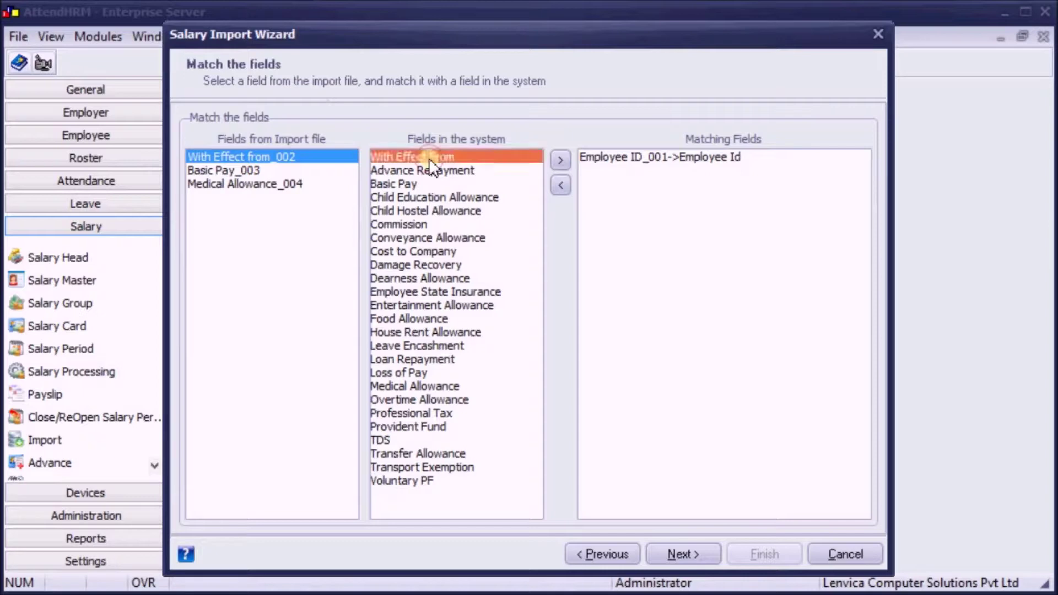
left_click(566, 162)
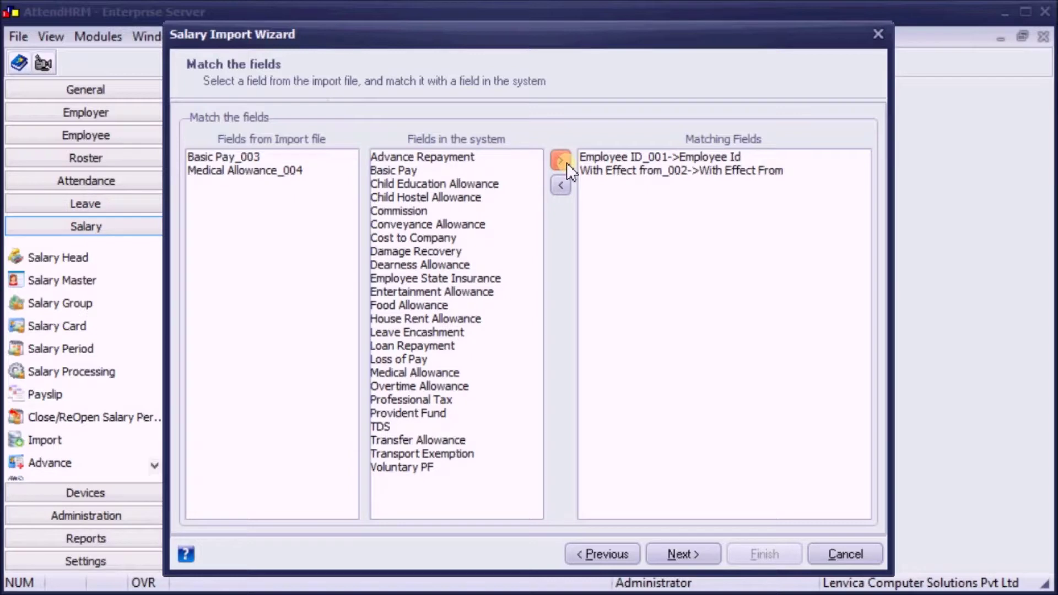
left_click(566, 162)
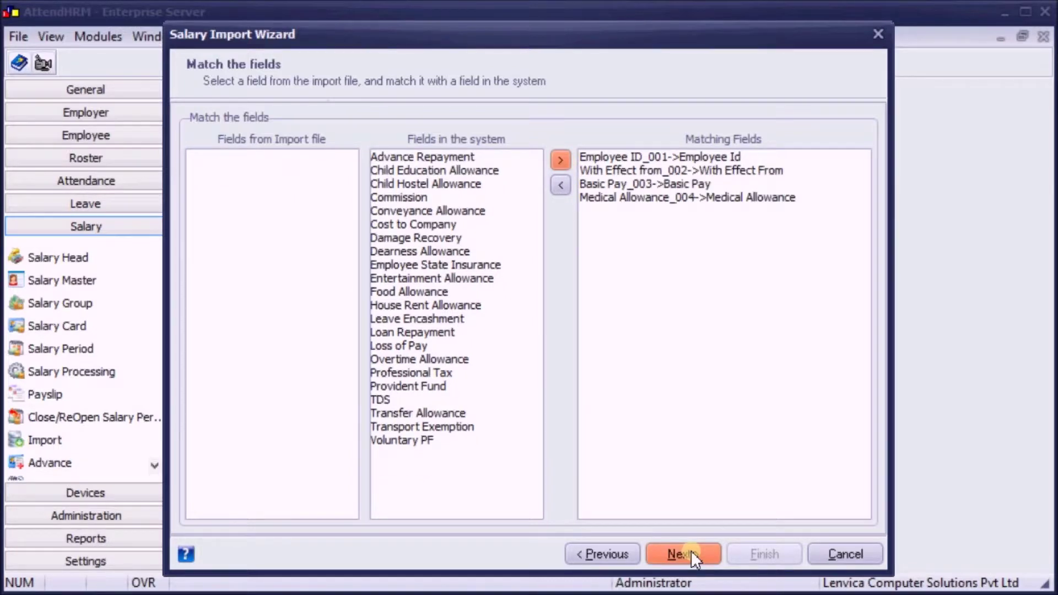
Accept the field matches and the data preview, run the salary import, and finish the wizard
left_click(691, 550)
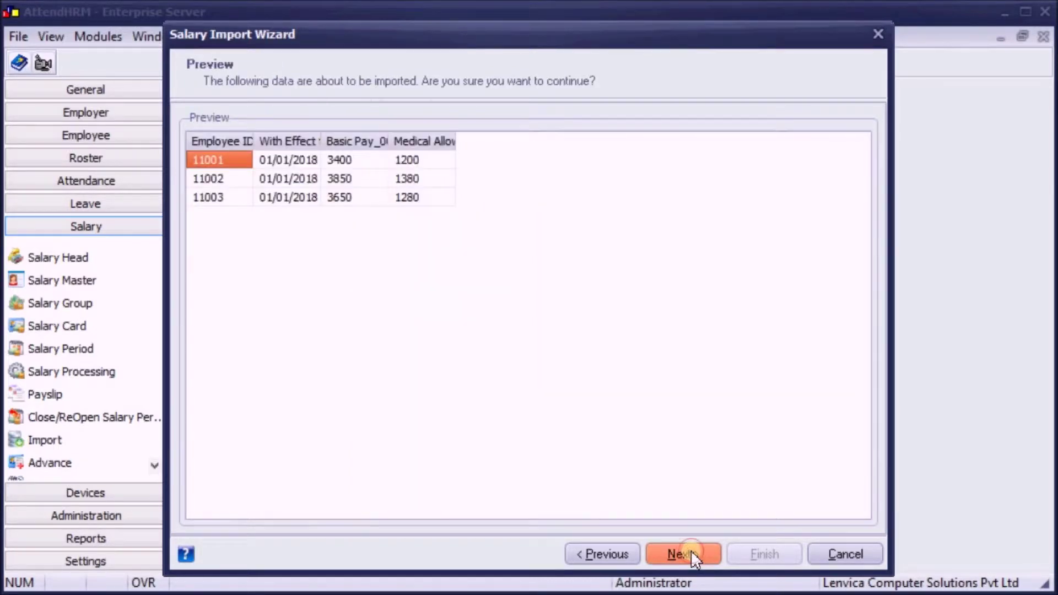
left_click(688, 553)
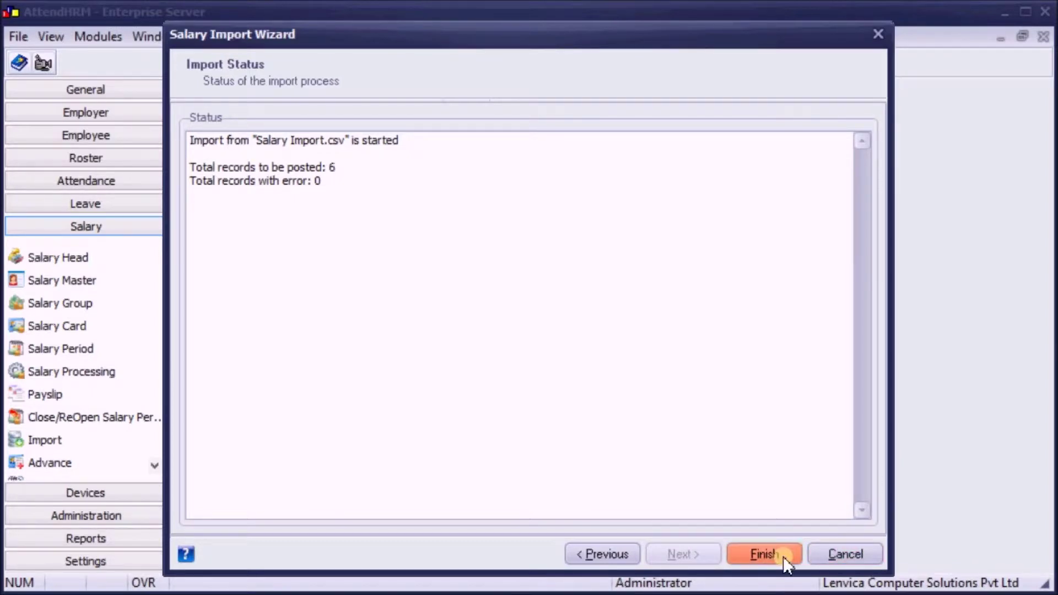
left_click(763, 554)
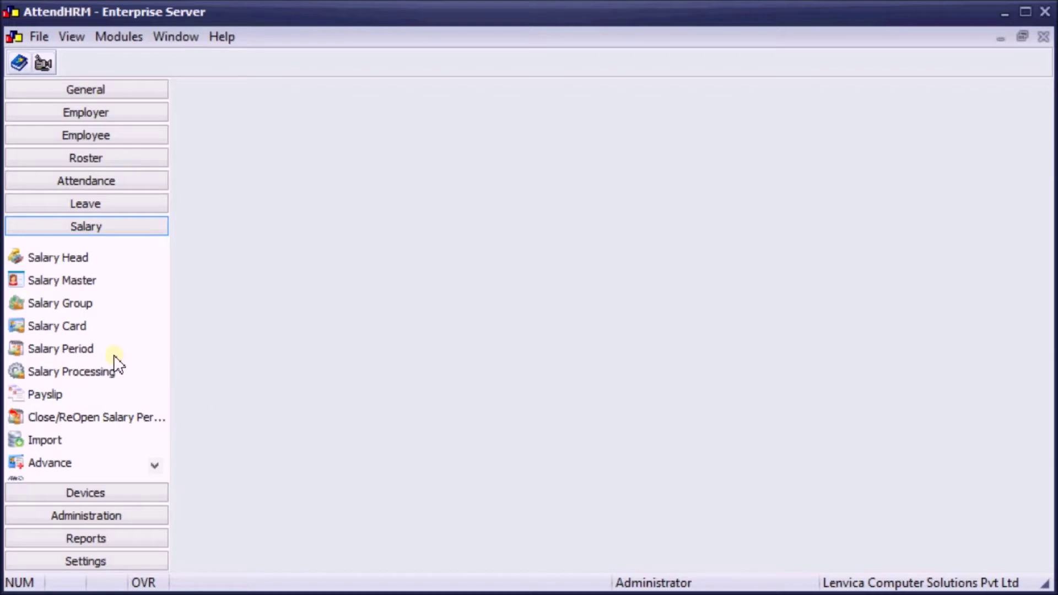
Open the first employee's salary card and check the imported Basic Pay and Medical Allowance values
left_click(62, 328)
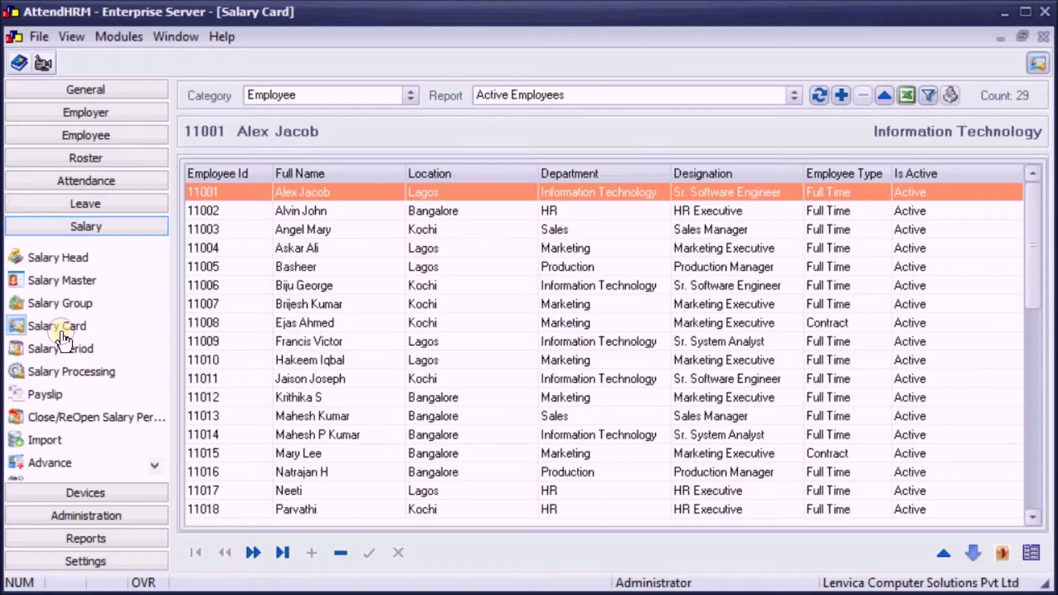
double_click(342, 193)
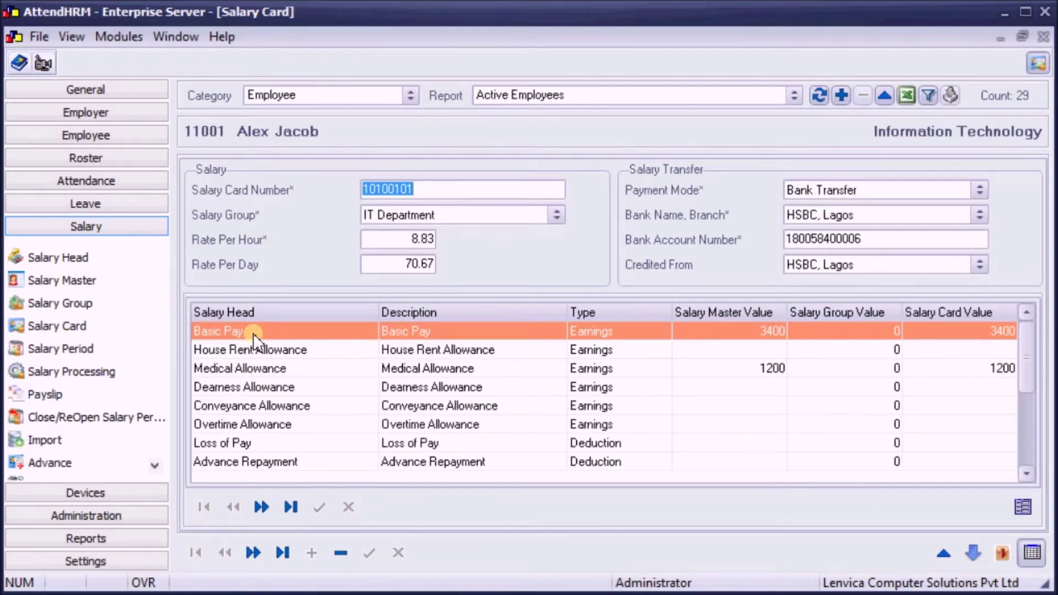
left_click(296, 369)
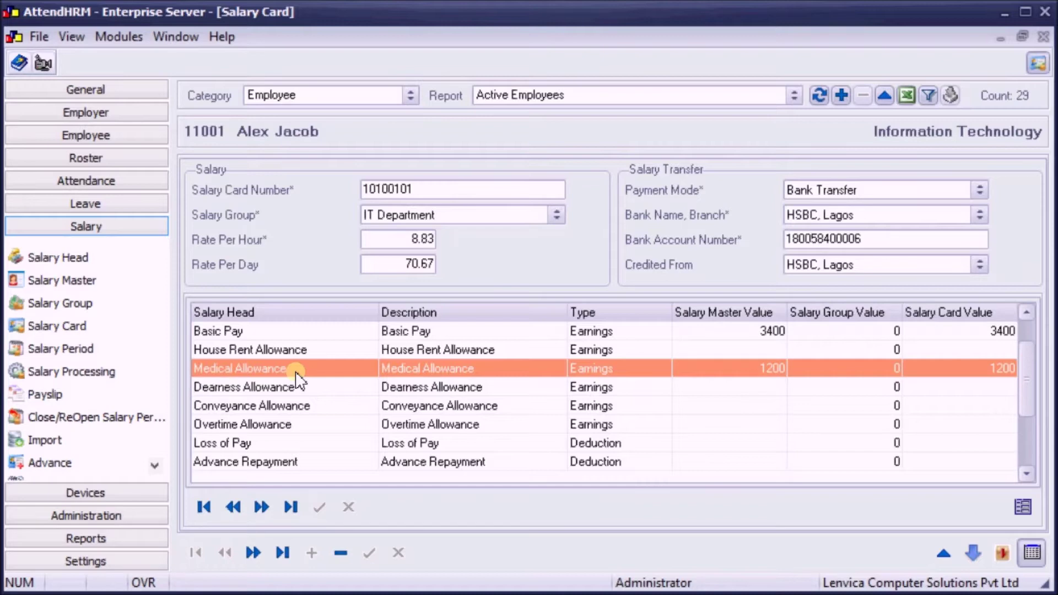
Replace the Salary Import.csv records in Excel with six employees' pay/allowance pairs effective 01/01/2018: 4200/1420, 3850/1380, 3650/1280, 4810/1510, 3100/1100, 3850/1380
left_click(46, 450)
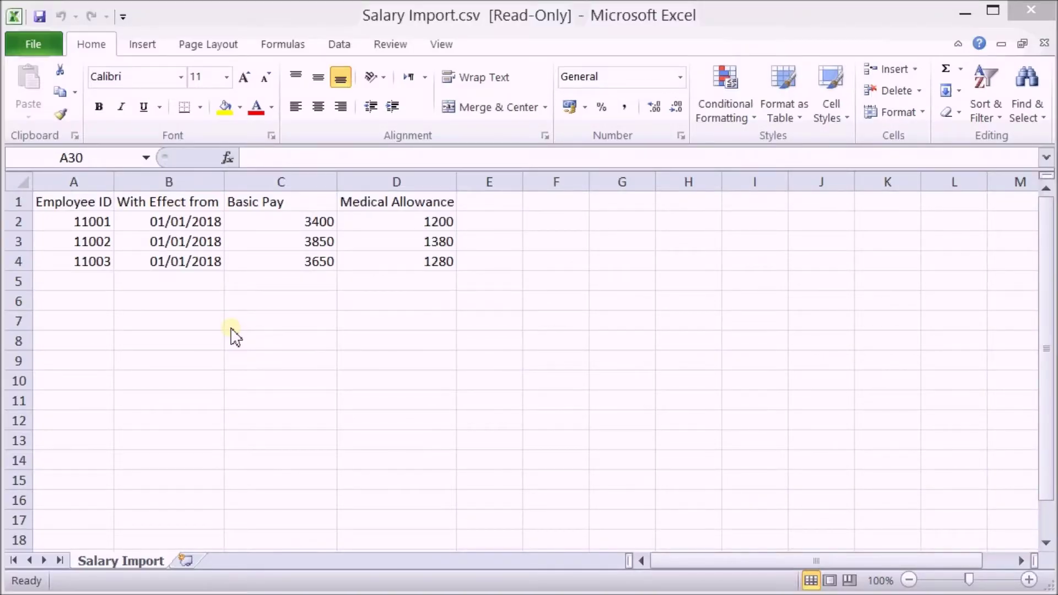
left_click_drag(73, 221, 427, 261)
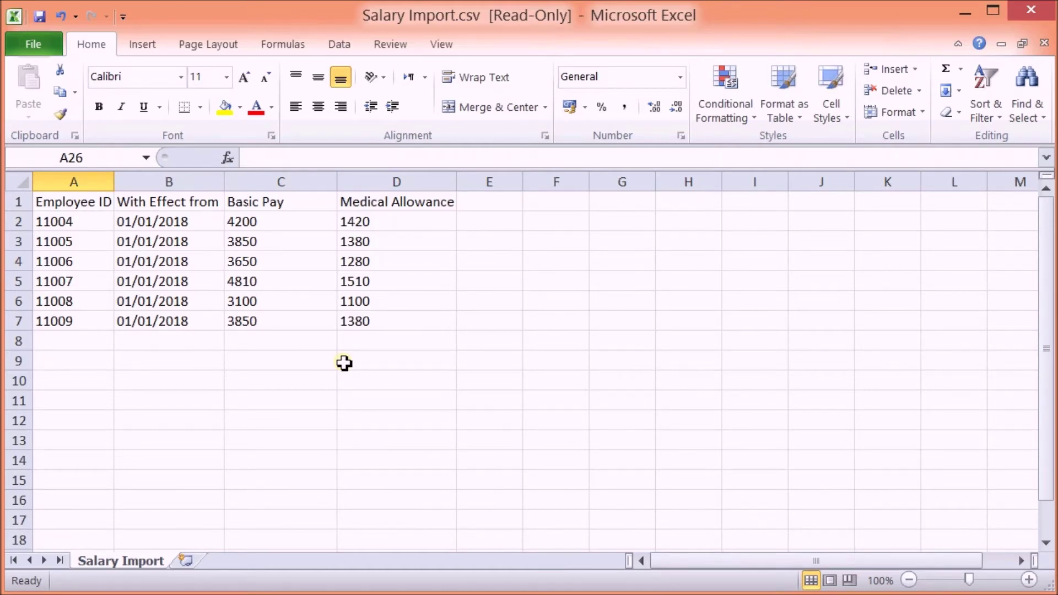
left_click(42, 55)
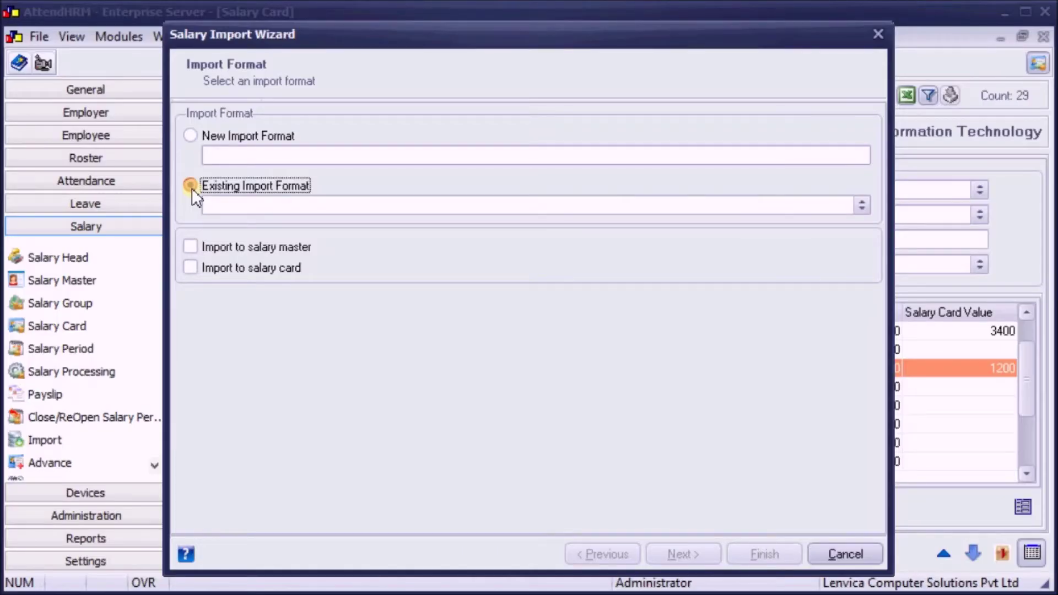
In AttendHRM's salary import wizard, choose the existing Salary Import format and import to both salary master and salary card
left_click(191, 186)
left_click(225, 207)
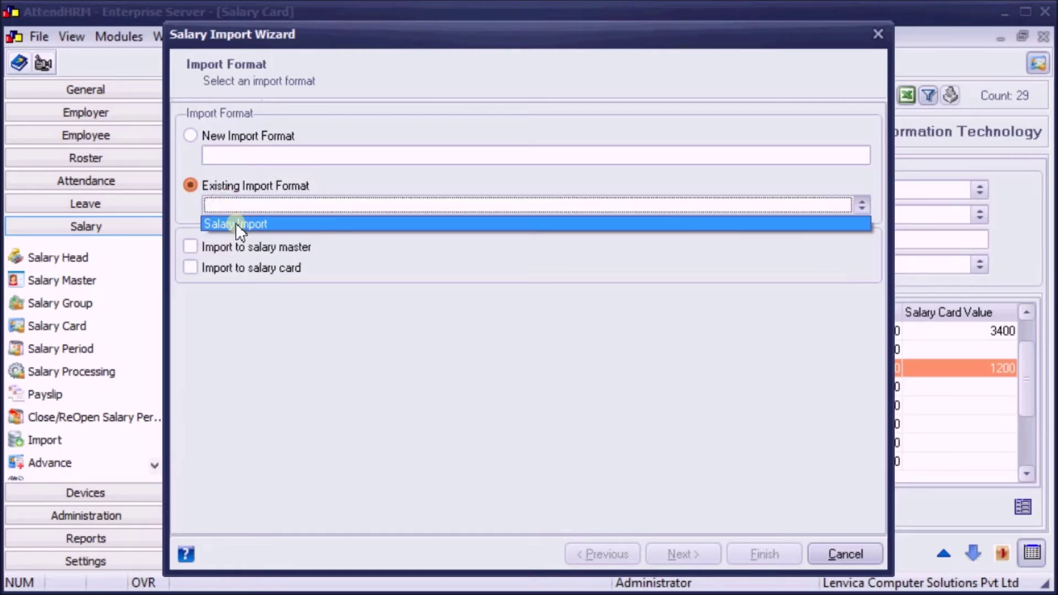
left_click(236, 223)
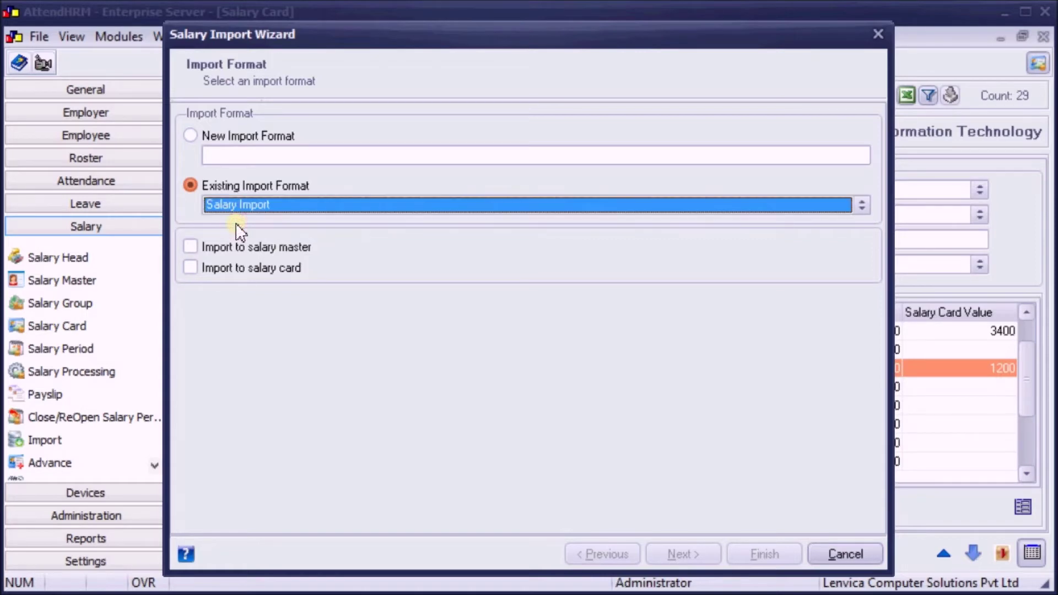
left_click(190, 246)
left_click(190, 267)
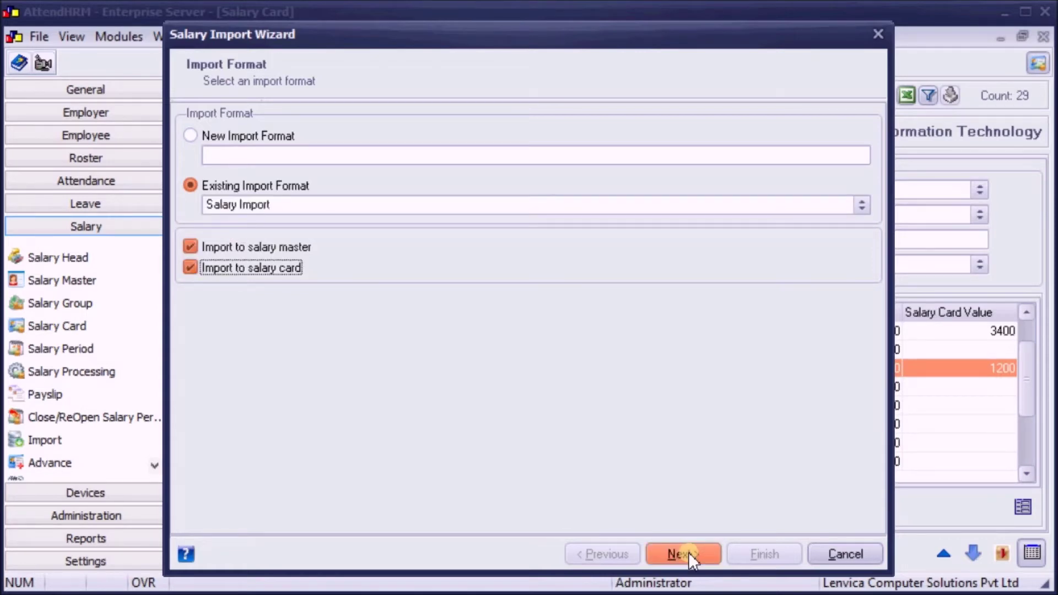
left_click(688, 553)
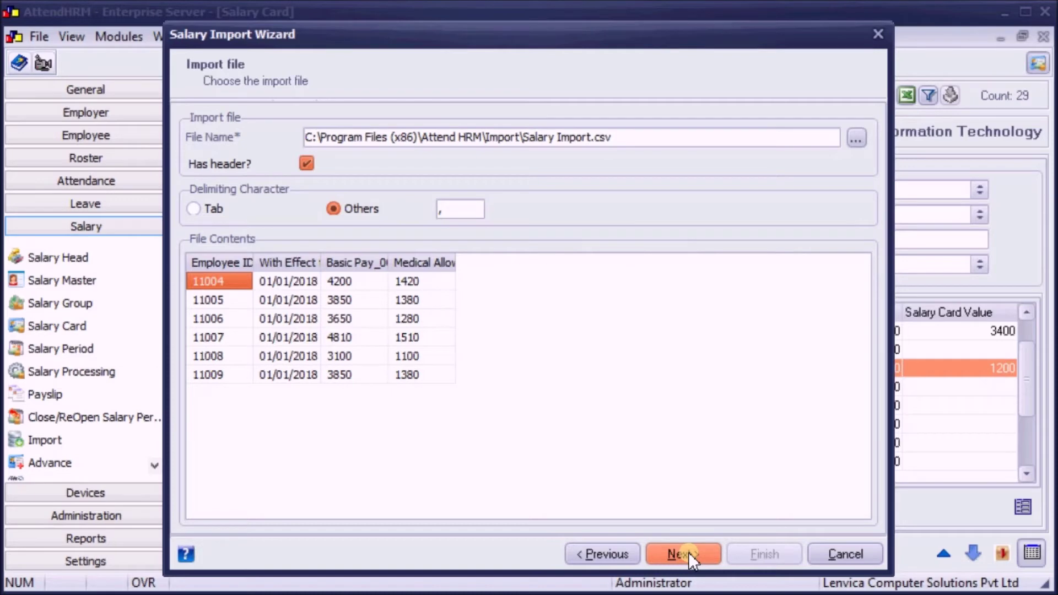
Accept the loaded Salary Import.csv, its saved field matches and the data preview, run the import, and finish the wizard
left_click(689, 553)
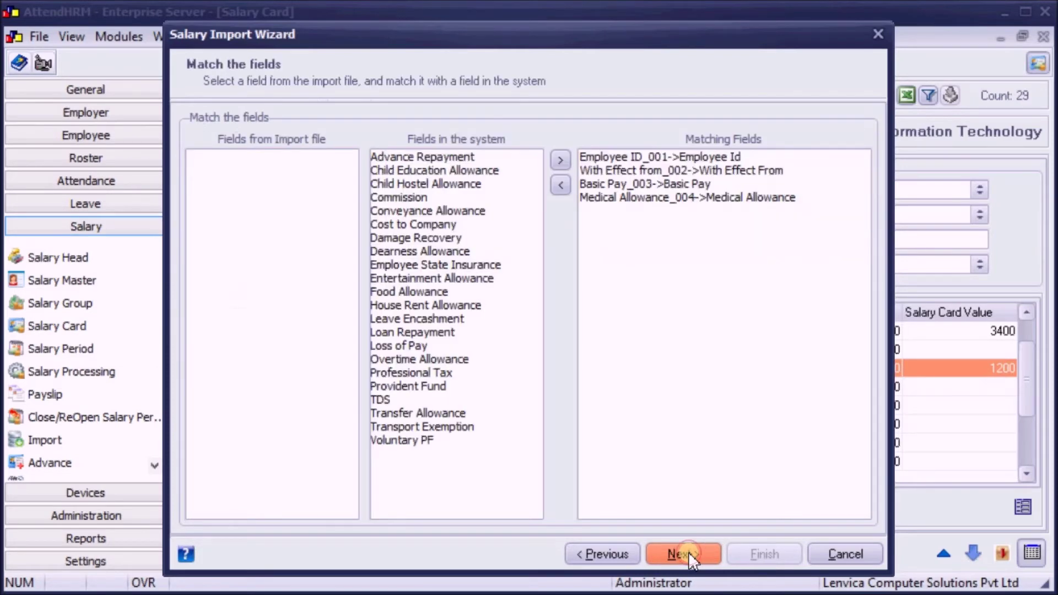
left_click(689, 553)
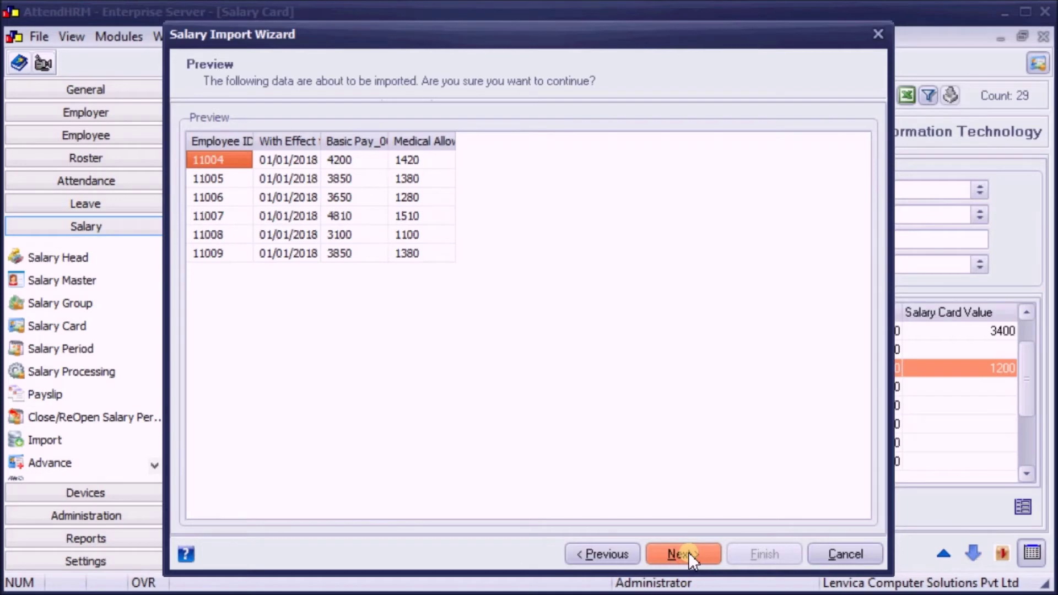
left_click(689, 553)
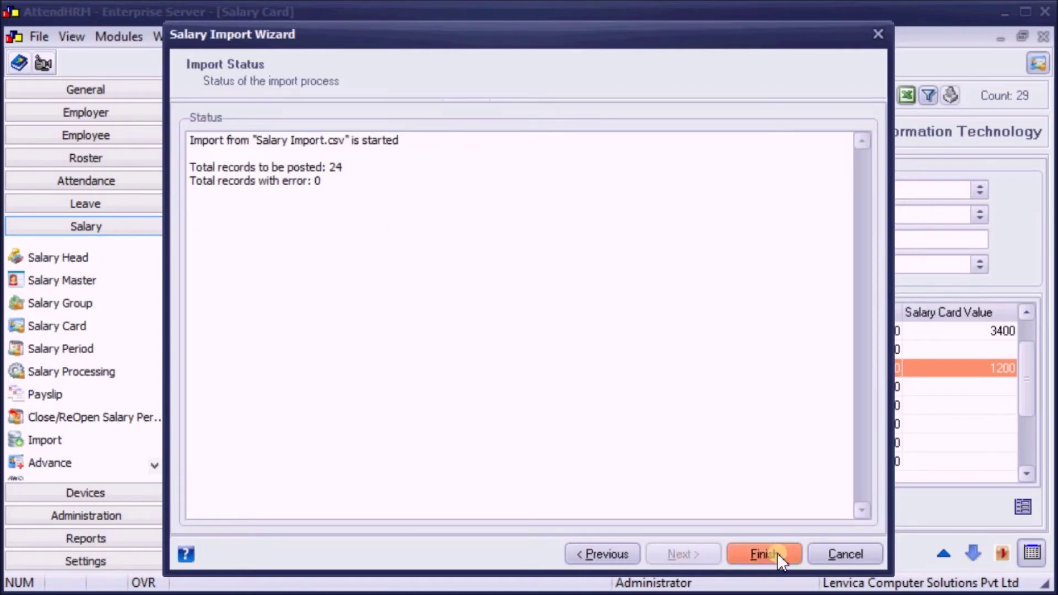
left_click(777, 554)
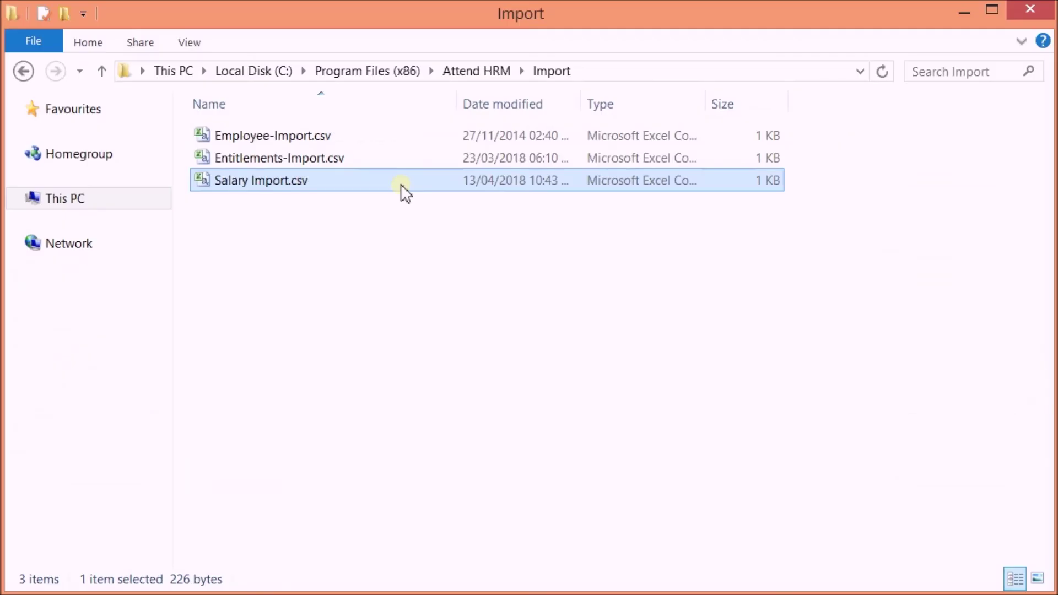